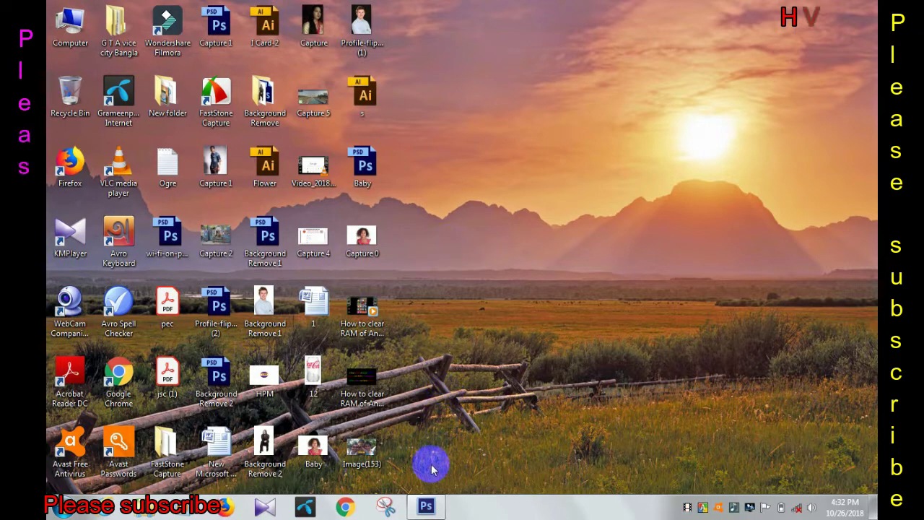
# Open Image 1.jpg from the Desktop in Photoshop.
pyautogui.click(429, 507)
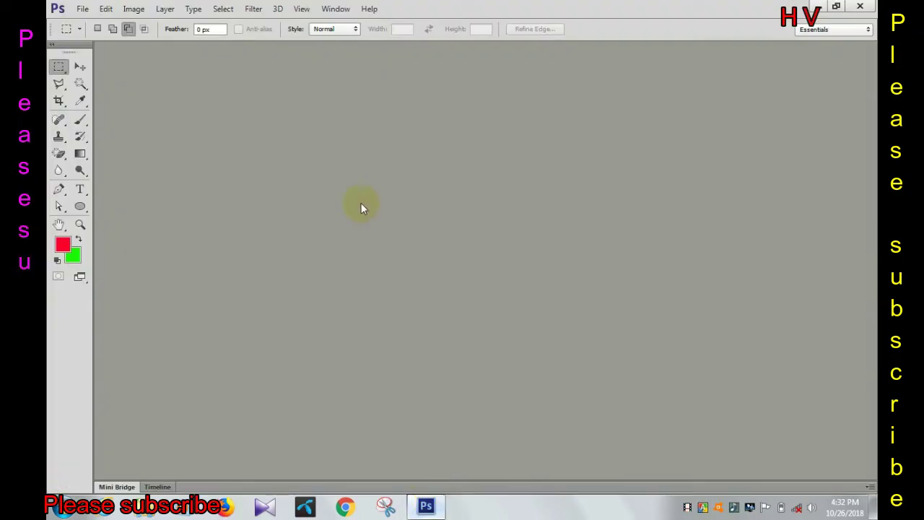
pyautogui.click(86, 10)
pyautogui.click(94, 34)
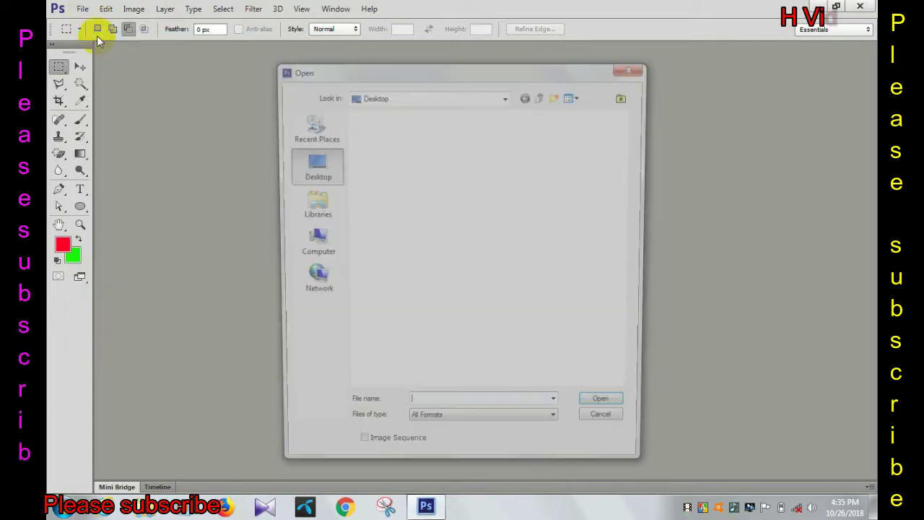
pyautogui.click(507, 192)
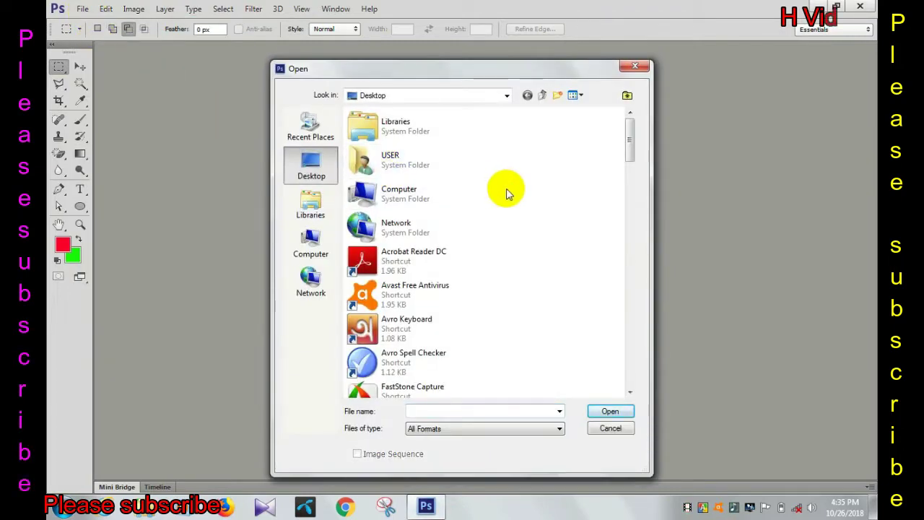
pyautogui.scroll(-3, 508, 191)
pyautogui.scroll(-3, 506, 191)
pyautogui.scroll(-3, 507, 191)
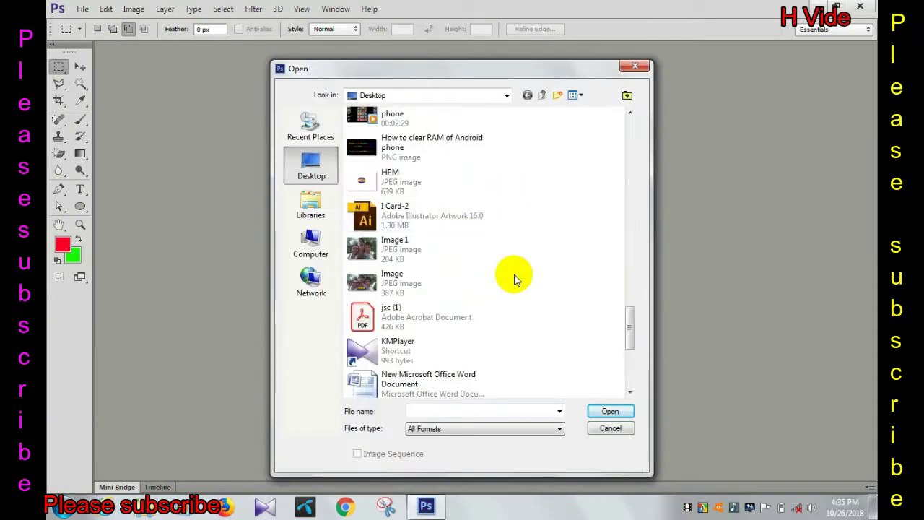
pyautogui.doubleClick(384, 249)
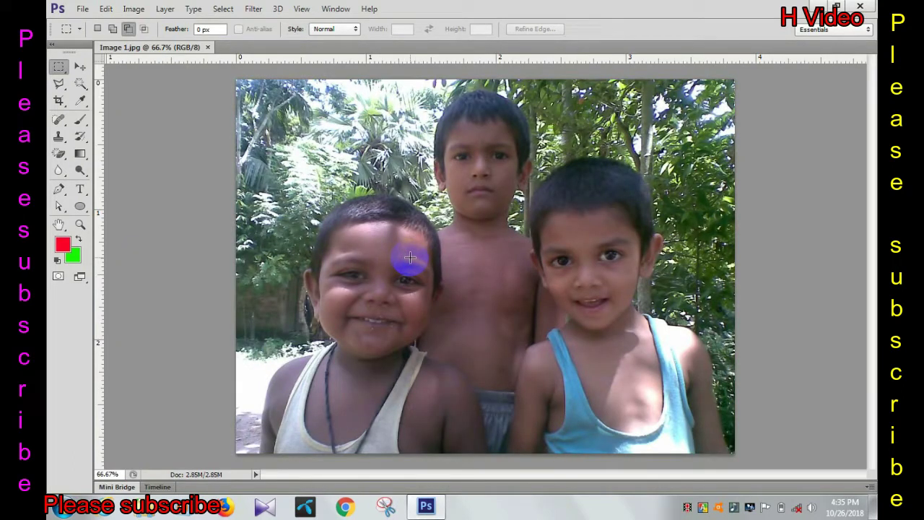
# Launch Filter > Liquify on the three-boys photo.
pyautogui.click(254, 10)
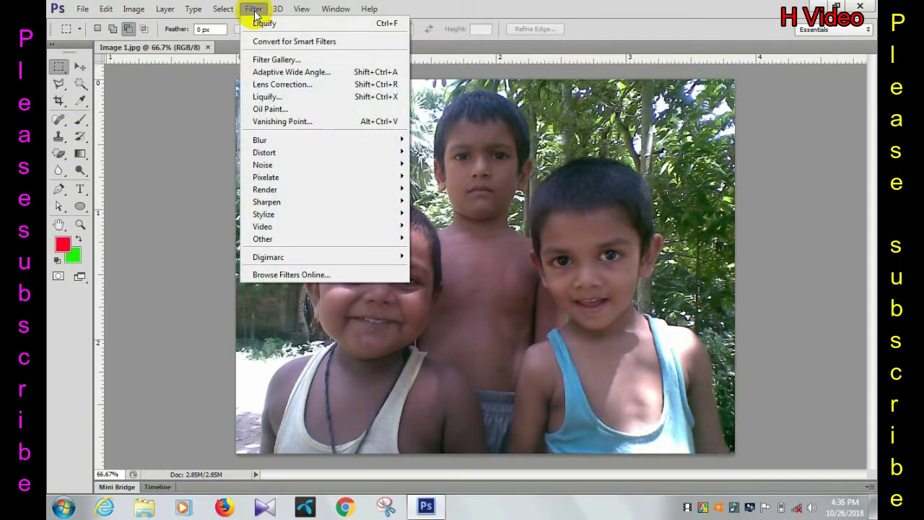
pyautogui.click(282, 97)
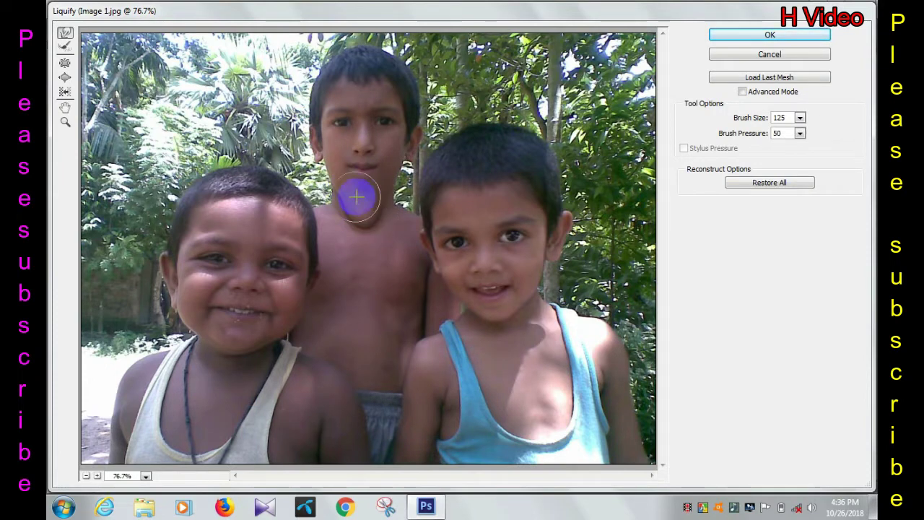
# Stretch the middle boy's chin and pointed ear, and warp the left boy's cheeks, head and ear.
pyautogui.moveTo(357, 196)
pyautogui.mouseDown()
pyautogui.moveTo(367, 138)
pyautogui.moveTo(388, 134)
pyautogui.moveTo(265, 128)
pyautogui.mouseUp()
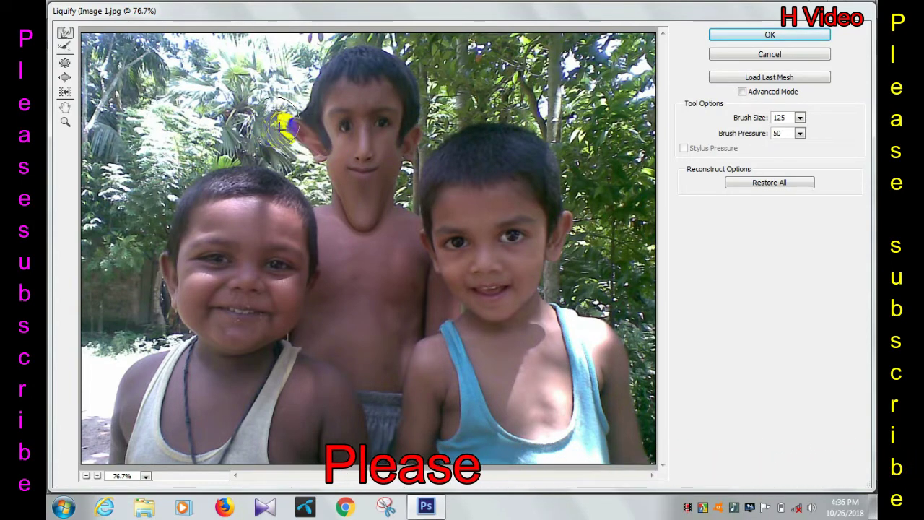
pyautogui.moveTo(412, 135)
pyautogui.mouseDown()
pyautogui.moveTo(420, 131)
pyautogui.moveTo(412, 93)
pyautogui.mouseUp()
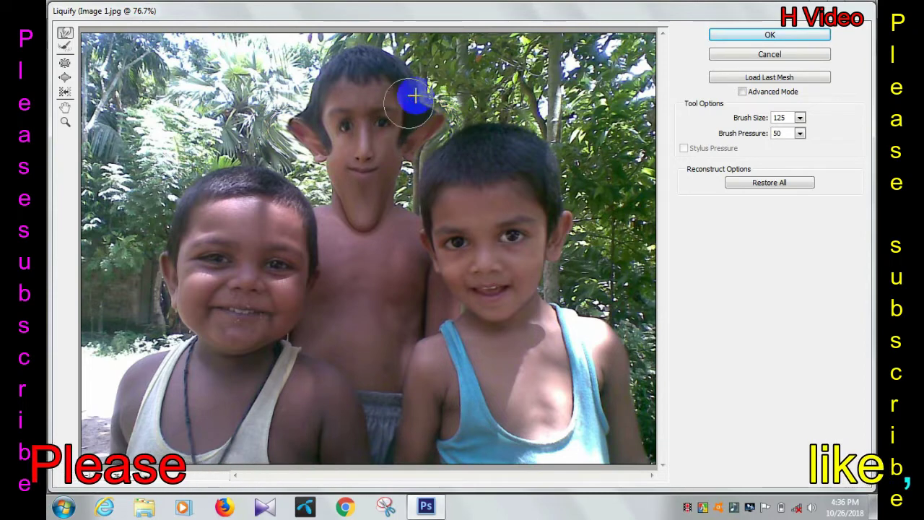
pyautogui.moveTo(340, 120)
pyautogui.mouseDown()
pyautogui.moveTo(301, 95)
pyautogui.moveTo(361, 32)
pyautogui.mouseUp()
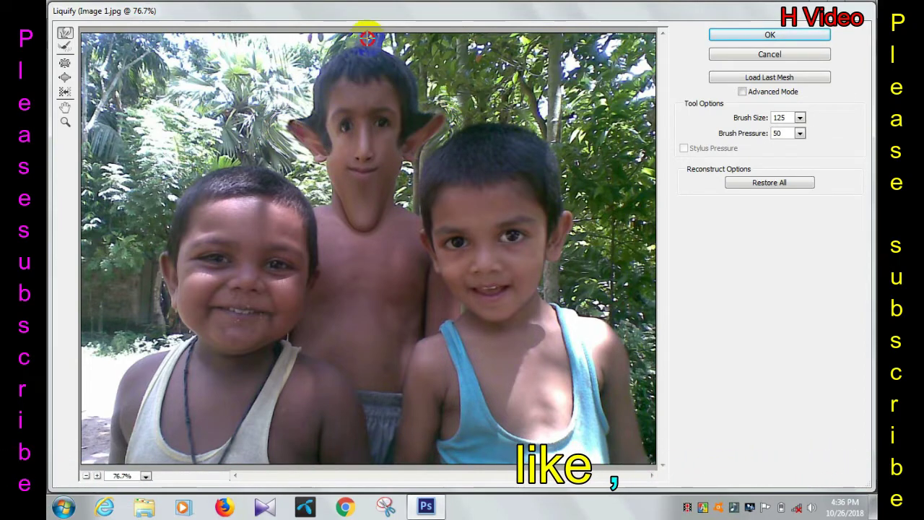
pyautogui.moveTo(175, 299)
pyautogui.mouseDown()
pyautogui.moveTo(238, 296)
pyautogui.moveTo(181, 324)
pyautogui.moveTo(295, 324)
pyautogui.moveTo(241, 330)
pyautogui.moveTo(231, 345)
pyautogui.moveTo(249, 351)
pyautogui.moveTo(221, 334)
pyautogui.moveTo(234, 337)
pyautogui.mouseUp()
pyautogui.moveTo(219, 168)
pyautogui.mouseDown()
pyautogui.moveTo(155, 257)
pyautogui.moveTo(128, 244)
pyautogui.moveTo(151, 254)
pyautogui.moveTo(145, 262)
pyautogui.moveTo(136, 243)
pyautogui.mouseUp()
pyautogui.moveTo(317, 277)
pyautogui.mouseDown()
pyautogui.moveTo(354, 255)
pyautogui.moveTo(316, 262)
pyautogui.moveTo(336, 276)
pyautogui.moveTo(358, 265)
pyautogui.mouseUp()
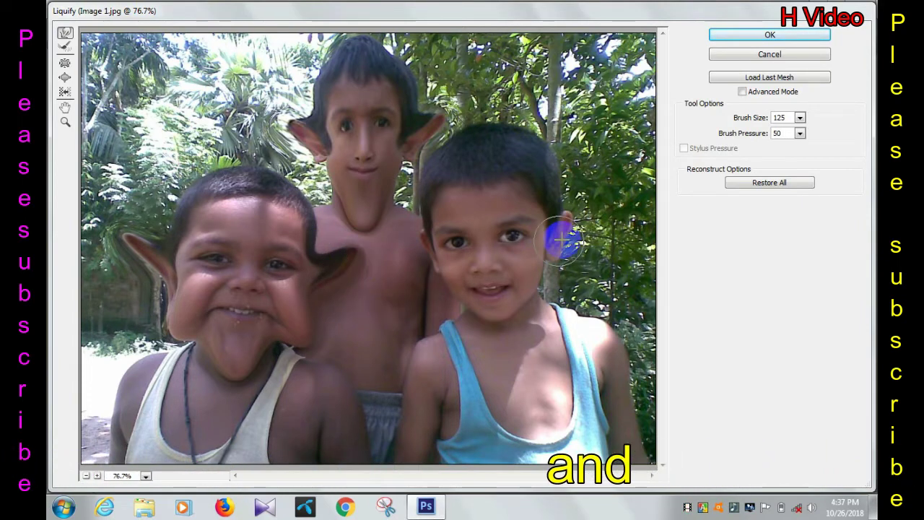
# Point the right boy's chin, push out his cheek and forehead, and tuft the left boy's hair.
pyautogui.moveTo(513, 311)
pyautogui.mouseDown()
pyautogui.moveTo(480, 305)
pyautogui.moveTo(506, 319)
pyautogui.moveTo(481, 252)
pyautogui.moveTo(489, 298)
pyautogui.mouseUp()
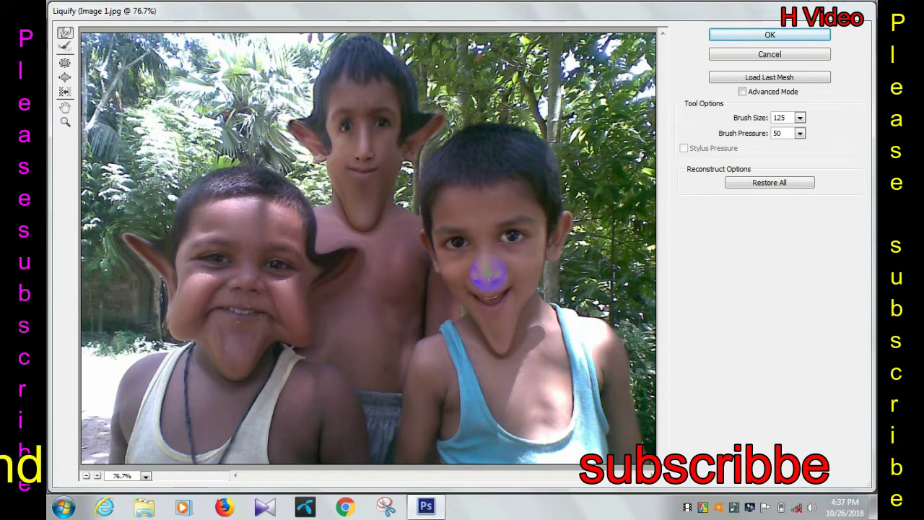
pyautogui.moveTo(478, 264)
pyautogui.mouseDown()
pyautogui.moveTo(404, 233)
pyautogui.moveTo(398, 244)
pyautogui.moveTo(410, 252)
pyautogui.moveTo(364, 219)
pyautogui.moveTo(380, 239)
pyautogui.moveTo(419, 223)
pyautogui.moveTo(545, 224)
pyautogui.moveTo(642, 182)
pyautogui.moveTo(585, 226)
pyautogui.moveTo(622, 198)
pyautogui.mouseUp()
pyautogui.moveTo(545, 220)
pyautogui.mouseDown()
pyautogui.moveTo(450, 219)
pyautogui.moveTo(541, 212)
pyautogui.moveTo(448, 211)
pyautogui.moveTo(462, 214)
pyautogui.moveTo(499, 84)
pyautogui.moveTo(486, 108)
pyautogui.mouseUp()
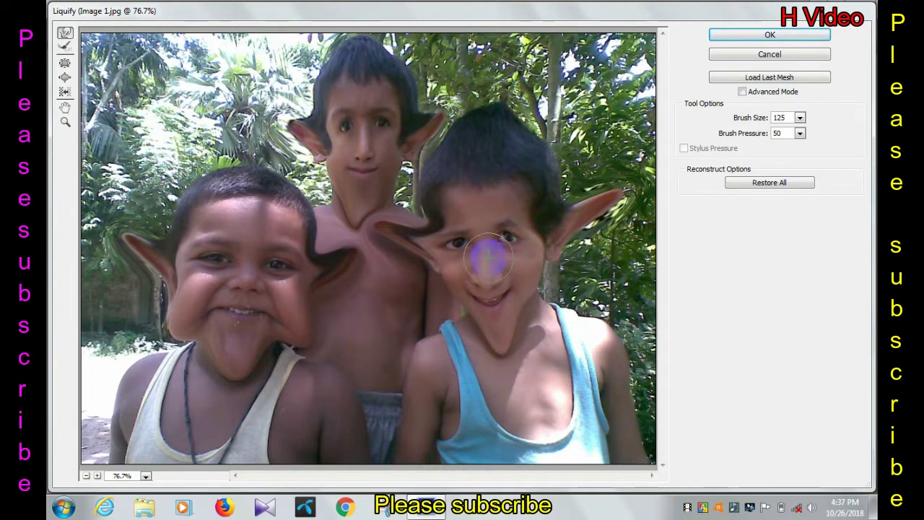
pyautogui.moveTo(243, 203)
pyautogui.mouseDown()
pyautogui.moveTo(247, 152)
pyautogui.moveTo(275, 185)
pyautogui.moveTo(292, 188)
pyautogui.moveTo(274, 141)
pyautogui.moveTo(210, 188)
pyautogui.moveTo(226, 198)
pyautogui.mouseUp()
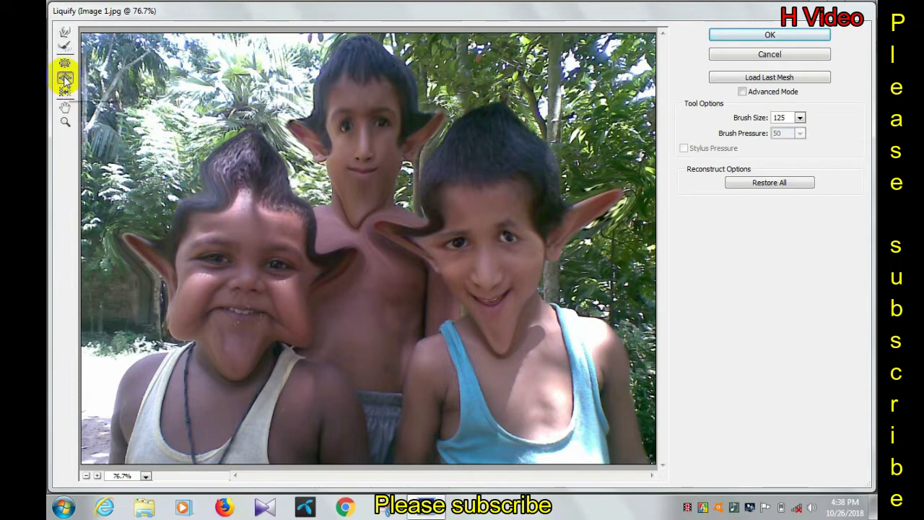
# Bloat the left boy's eyes and the right boy's eye to enlarge them.
pyautogui.moveTo(208, 265); pyautogui.dragTo(276, 266)
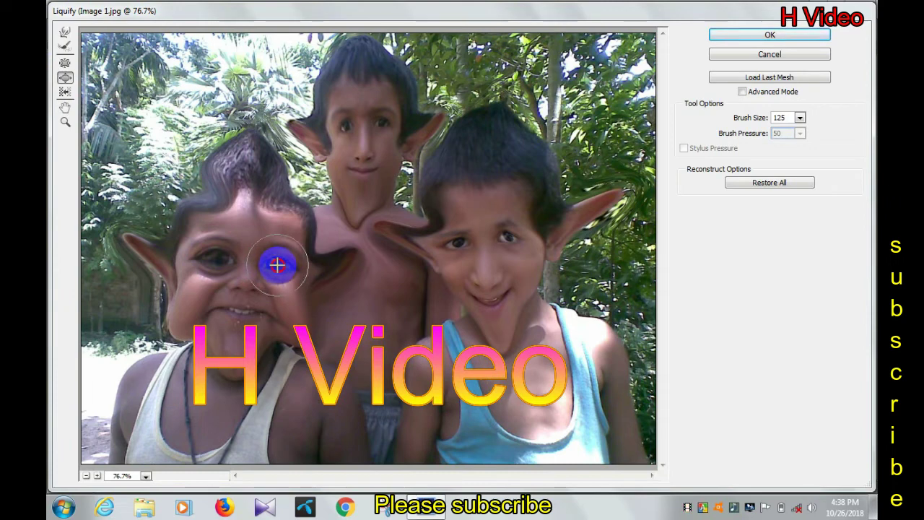
pyautogui.moveTo(276, 266)
pyautogui.mouseDown()
pyautogui.moveTo(215, 252)
pyautogui.moveTo(274, 262)
pyautogui.mouseUp()
pyautogui.moveTo(355, 140)
pyautogui.mouseDown()
pyautogui.moveTo(346, 128)
pyautogui.moveTo(383, 125)
pyautogui.moveTo(392, 192)
pyautogui.moveTo(382, 122)
pyautogui.moveTo(458, 239)
pyautogui.moveTo(429, 233)
pyautogui.moveTo(459, 244)
pyautogui.mouseUp()
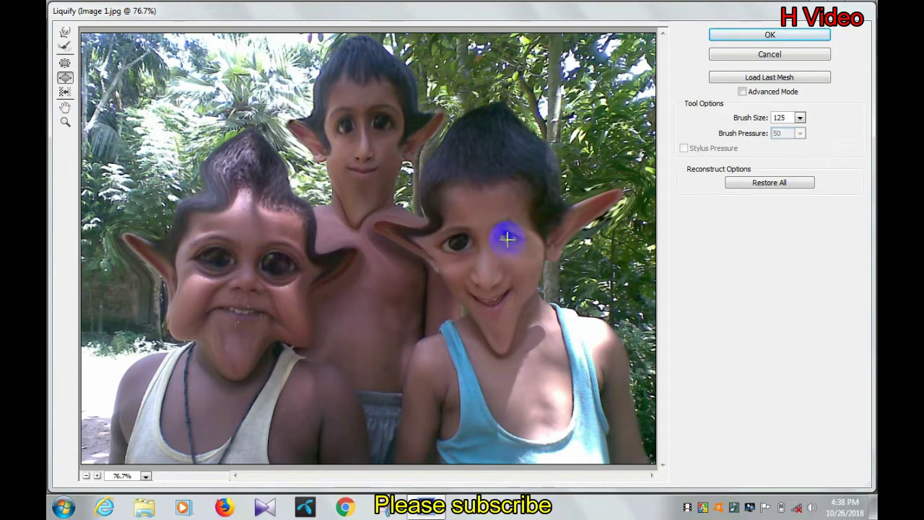
pyautogui.moveTo(508, 238); pyautogui.dragTo(459, 243)
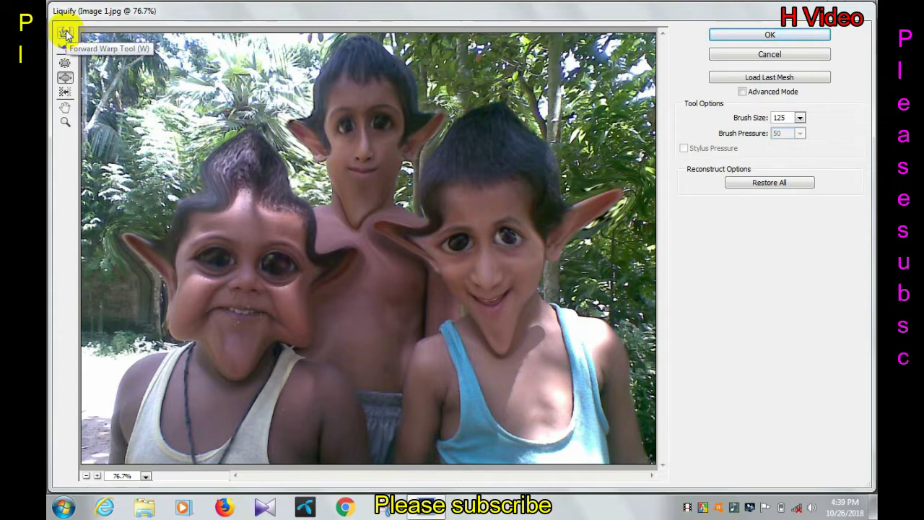
# Return to Forward Warp and smear the right boy's forehead, brow and eyes.
pyautogui.click(65, 34)
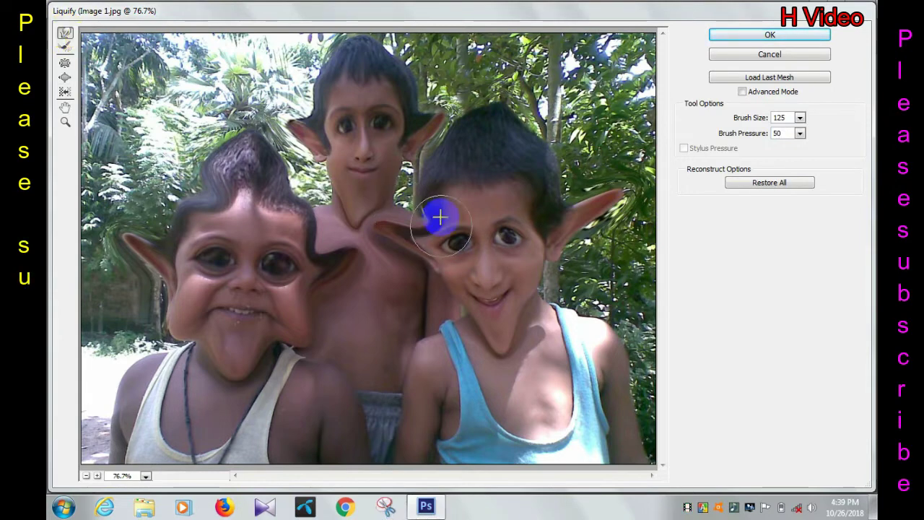
pyautogui.moveTo(423, 188); pyautogui.dragTo(447, 215)
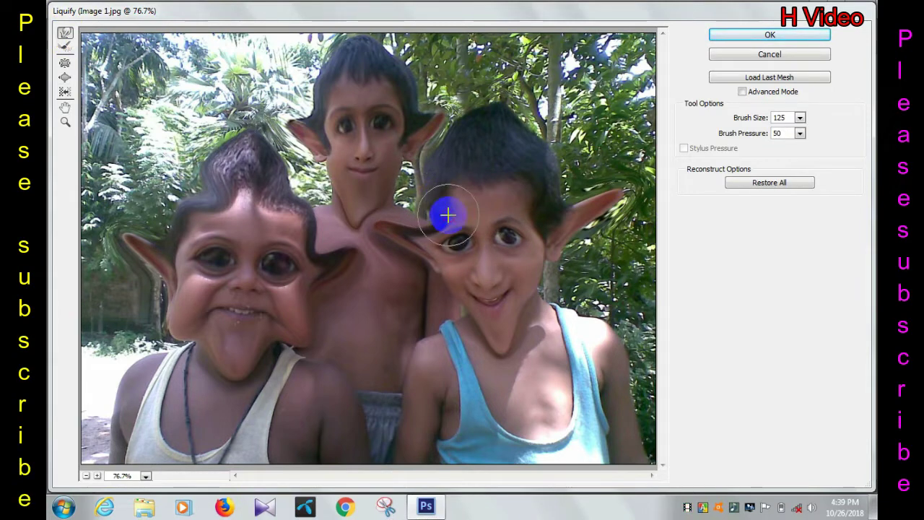
pyautogui.moveTo(506, 215)
pyautogui.mouseDown()
pyautogui.moveTo(551, 200)
pyautogui.moveTo(549, 146)
pyautogui.moveTo(527, 250)
pyautogui.mouseUp()
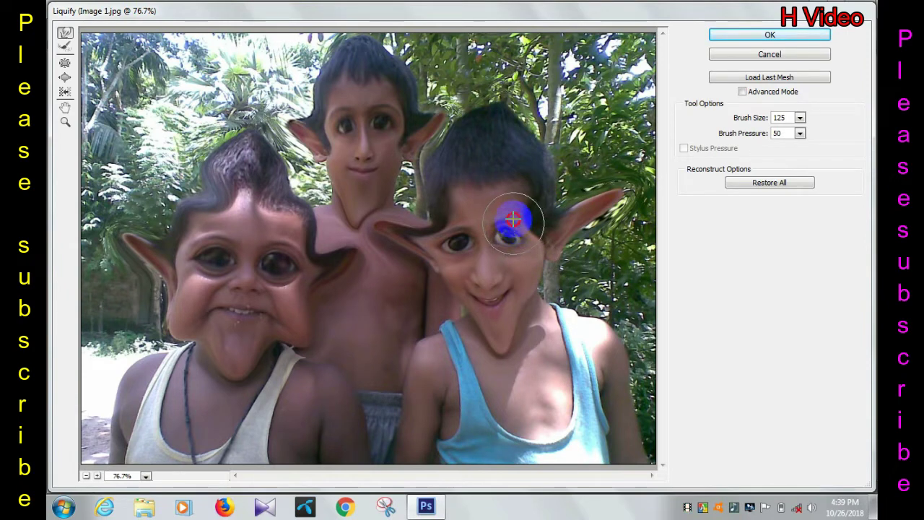
pyautogui.moveTo(511, 205)
pyautogui.mouseDown()
pyautogui.moveTo(423, 231)
pyautogui.moveTo(458, 238)
pyautogui.moveTo(446, 210)
pyautogui.moveTo(451, 223)
pyautogui.moveTo(363, 180)
pyautogui.moveTo(410, 102)
pyautogui.moveTo(381, 99)
pyautogui.moveTo(388, 89)
pyautogui.moveTo(341, 108)
pyautogui.moveTo(330, 90)
pyautogui.moveTo(313, 130)
pyautogui.moveTo(210, 206)
pyautogui.moveTo(210, 240)
pyautogui.moveTo(220, 208)
pyautogui.moveTo(279, 253)
pyautogui.moveTo(289, 221)
pyautogui.moveTo(296, 255)
pyautogui.mouseUp()
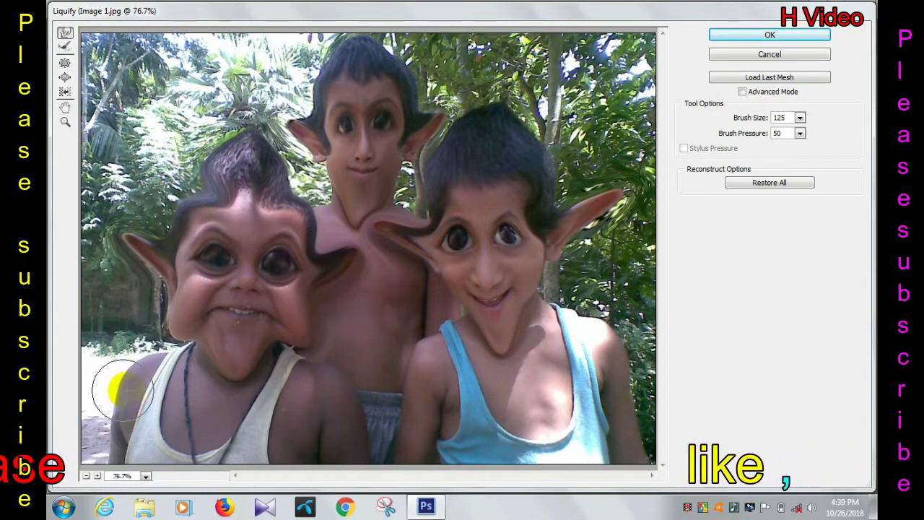
# Push tall shapes up beside both outer shoulders, lengthen the left chin, reshape the middle chest.
pyautogui.moveTo(151, 372)
pyautogui.mouseDown()
pyautogui.moveTo(114, 366)
pyautogui.moveTo(123, 383)
pyautogui.moveTo(129, 352)
pyautogui.moveTo(101, 306)
pyautogui.mouseUp()
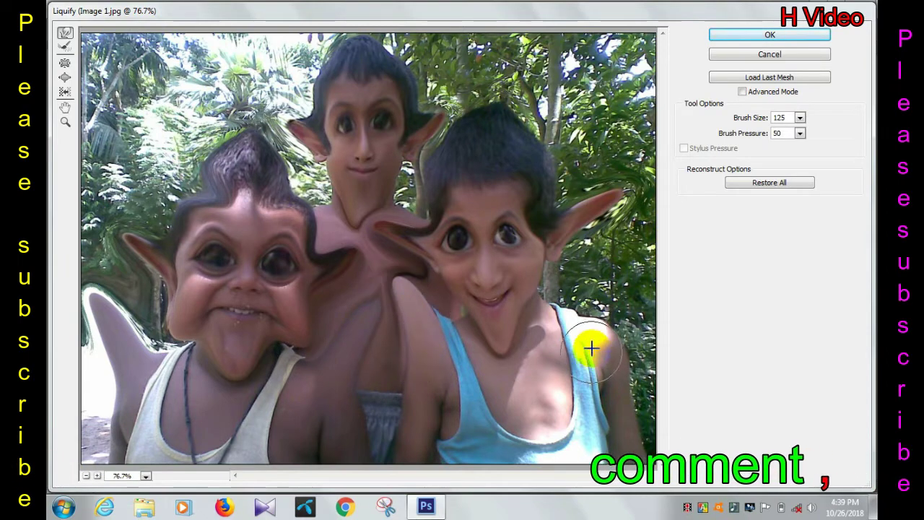
pyautogui.moveTo(642, 262); pyautogui.dragTo(653, 245)
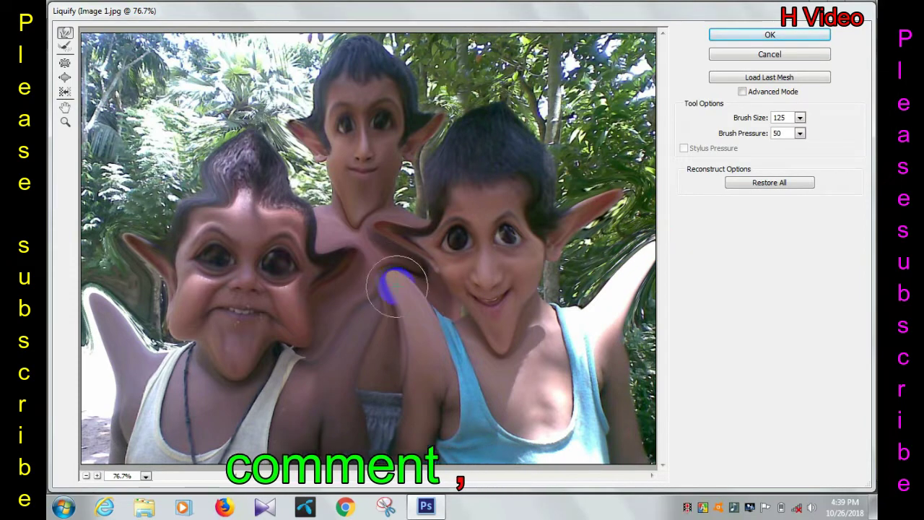
pyautogui.moveTo(383, 269); pyautogui.dragTo(366, 323)
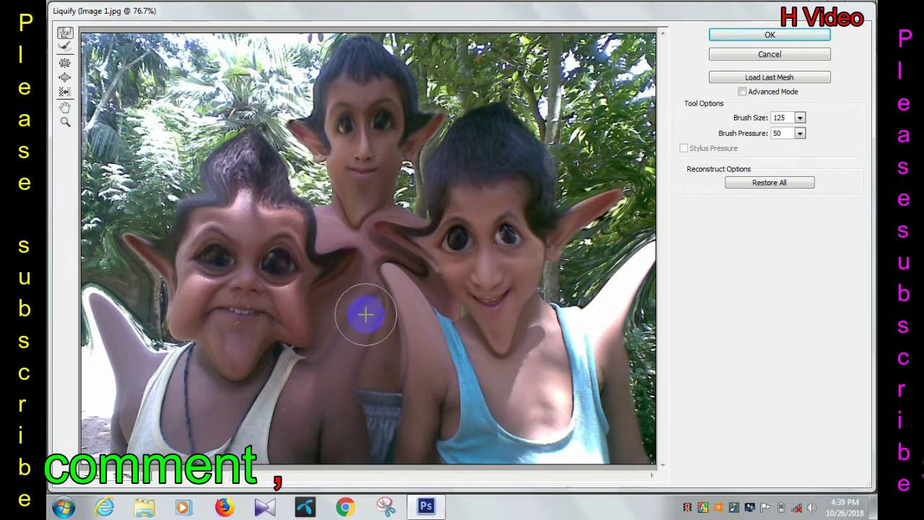
pyautogui.moveTo(248, 348); pyautogui.dragTo(255, 387)
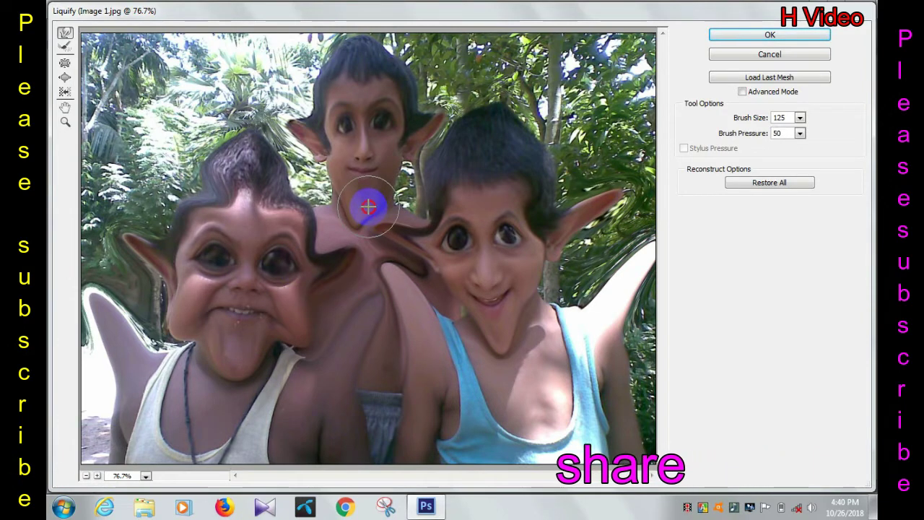
pyautogui.moveTo(363, 216); pyautogui.dragTo(363, 140)
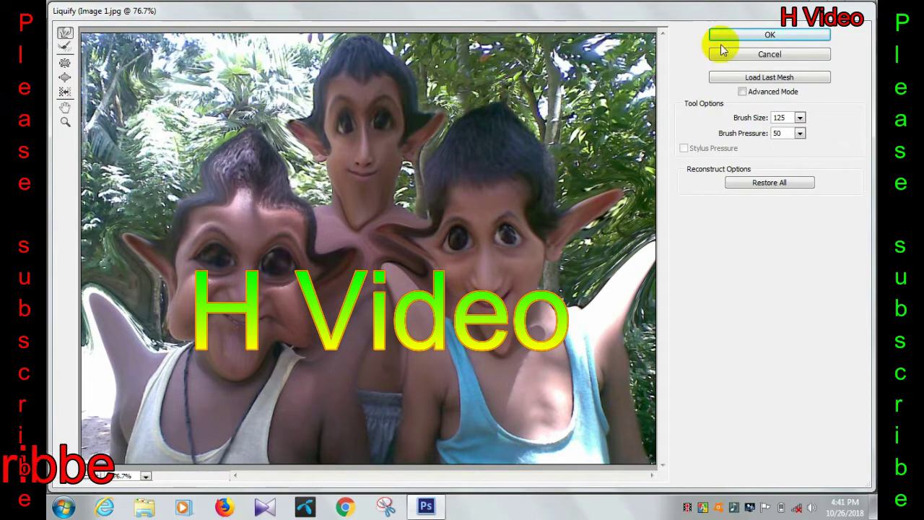
# Apply the Liquify warps and save the photo as Image 5.jpg with Maximum JPEG quality.
pyautogui.click(771, 33)
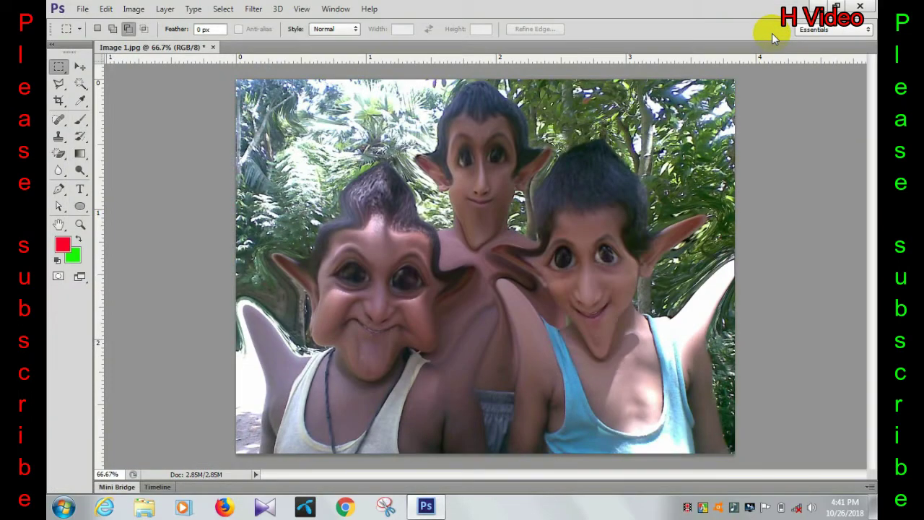
pyautogui.click(485, 152)
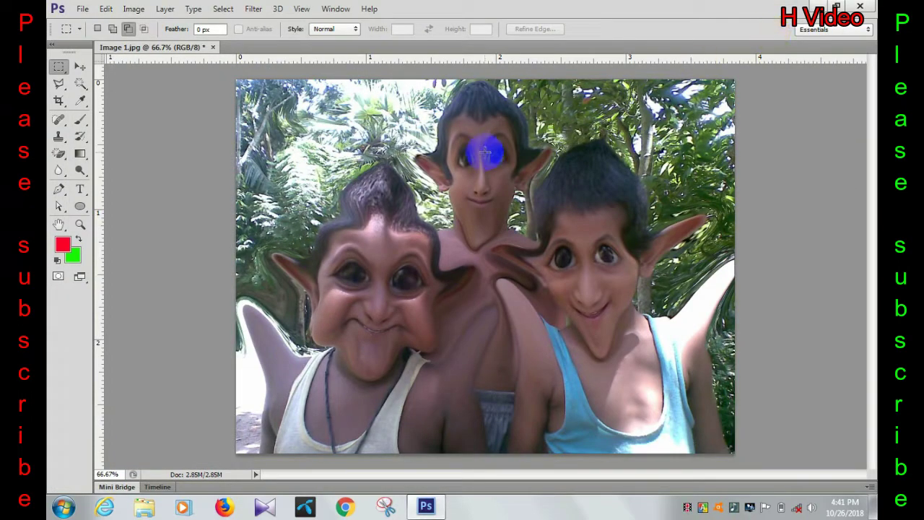
pyautogui.click(81, 9)
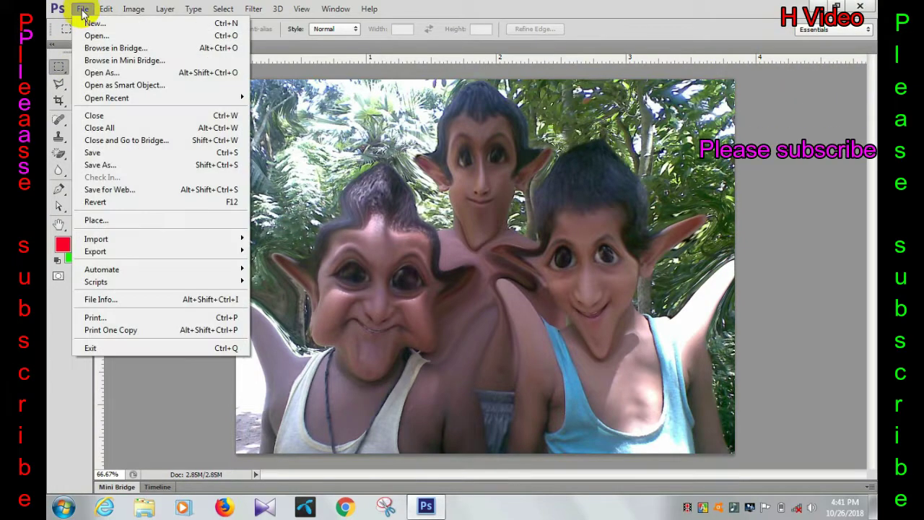
pyautogui.click(122, 165)
pyautogui.write('Image 5')
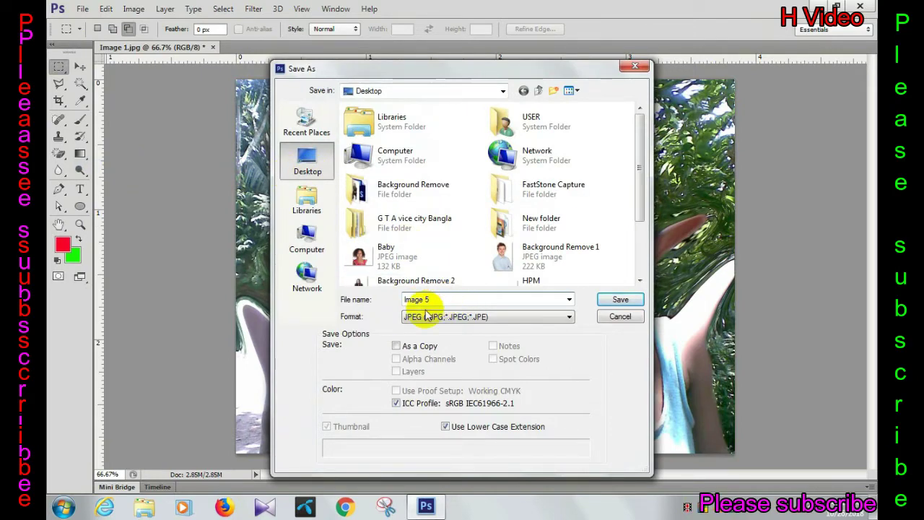
pyautogui.click(570, 319)
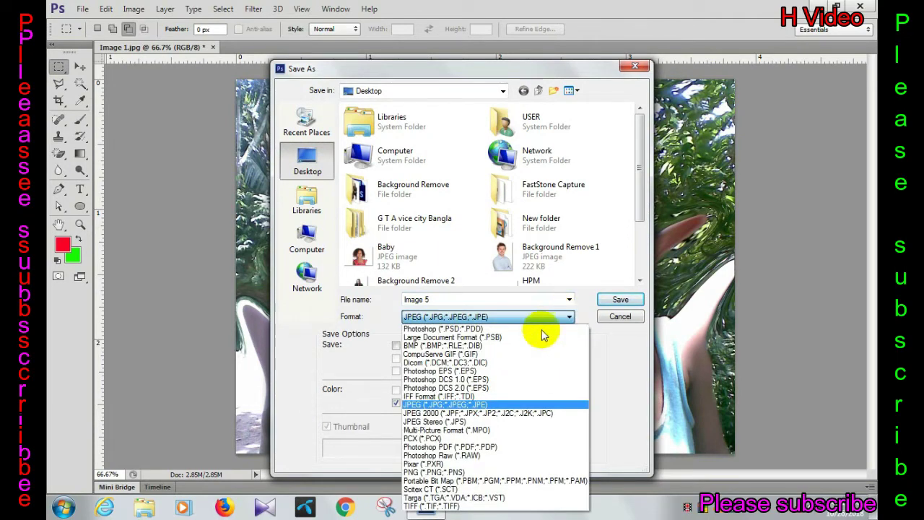
pyautogui.click(498, 405)
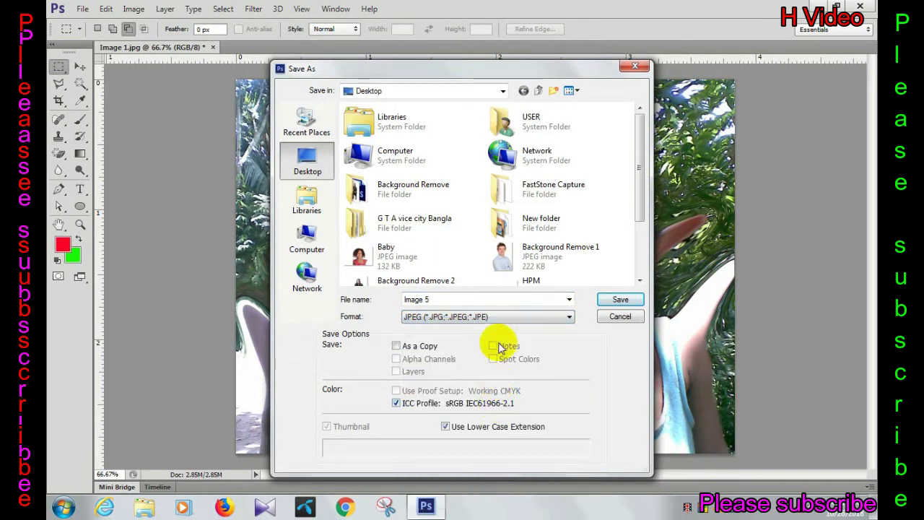
pyautogui.click(617, 300)
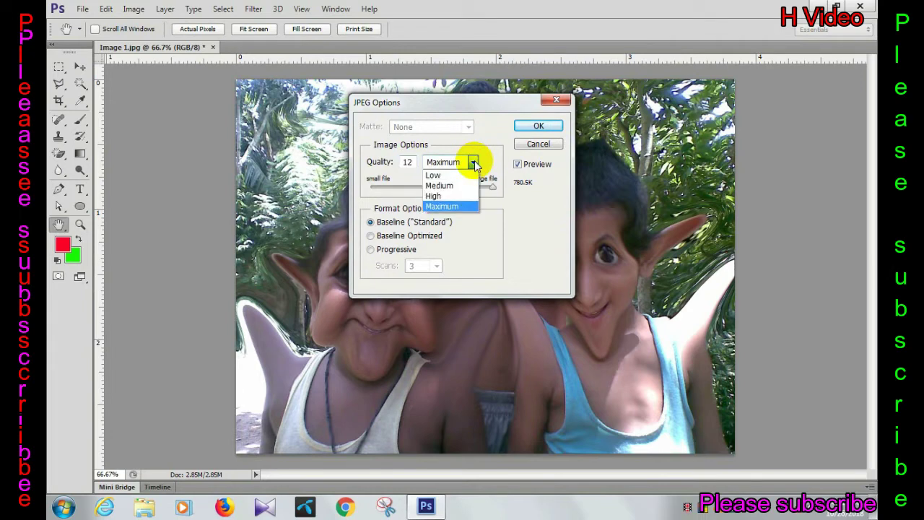
pyautogui.click(462, 207)
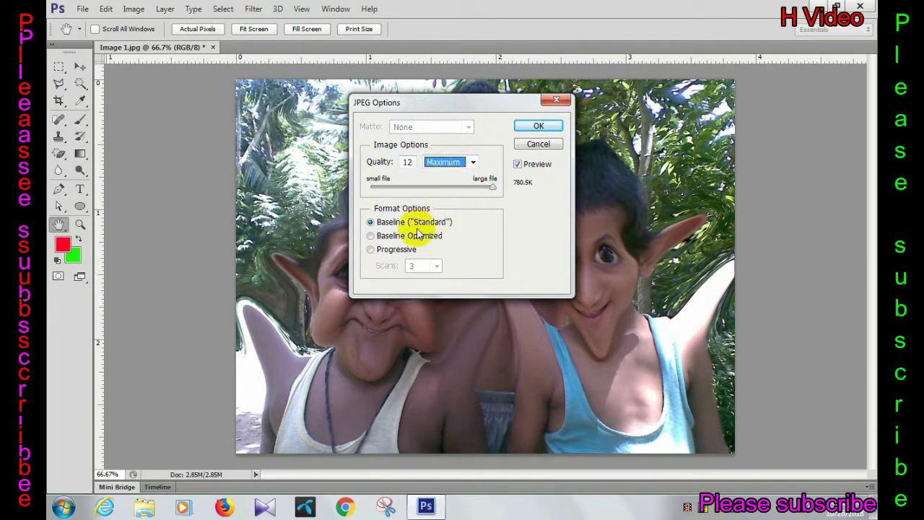
pyautogui.click(540, 126)
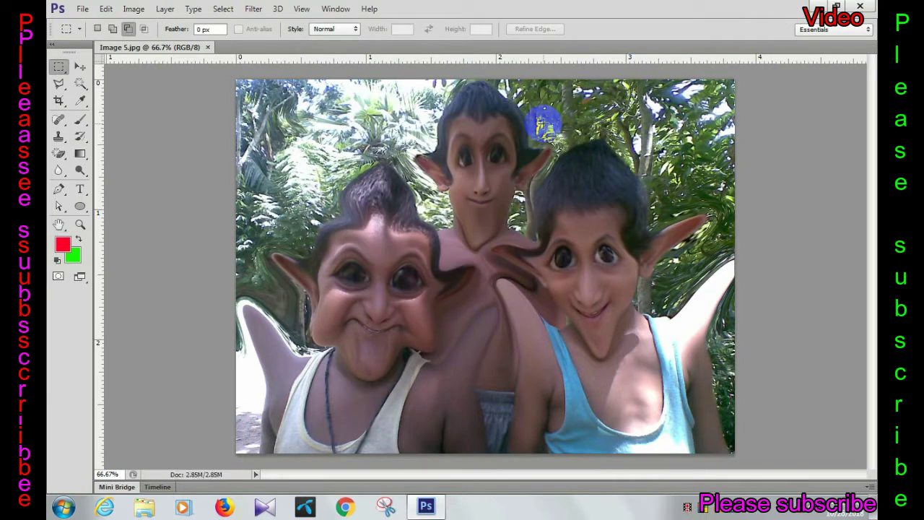
# Refresh the desktop and view Image 5 in Windows Photo Viewer.
pyautogui.click(818, 7)
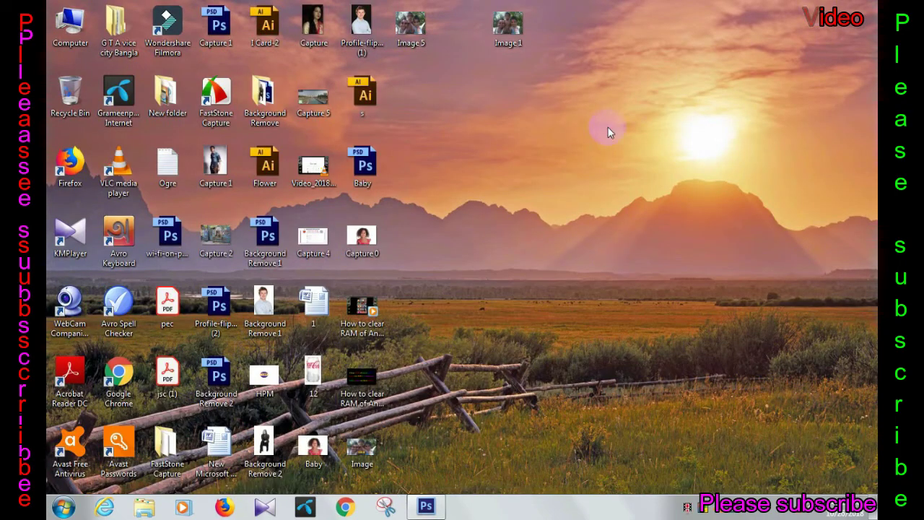
pyautogui.rightClick(534, 127)
pyautogui.click(574, 161)
pyautogui.doubleClick(413, 30)
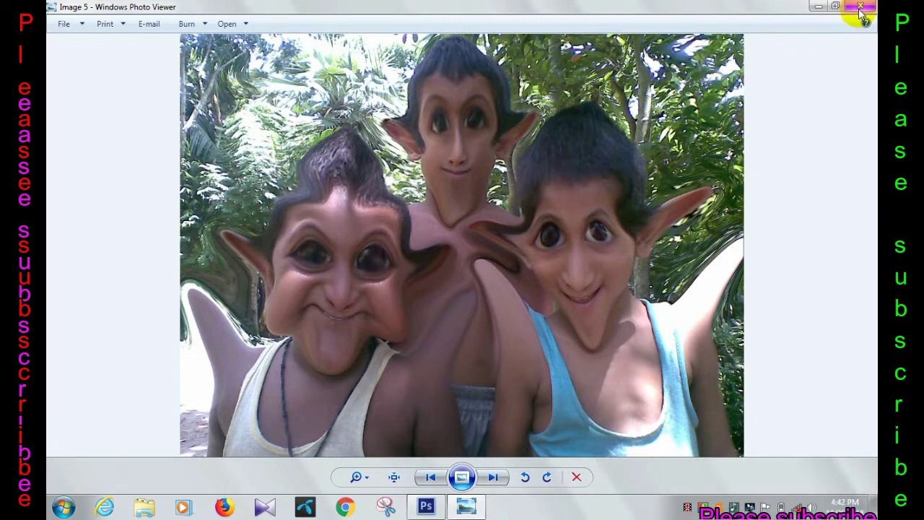
pyautogui.click(693, 108)
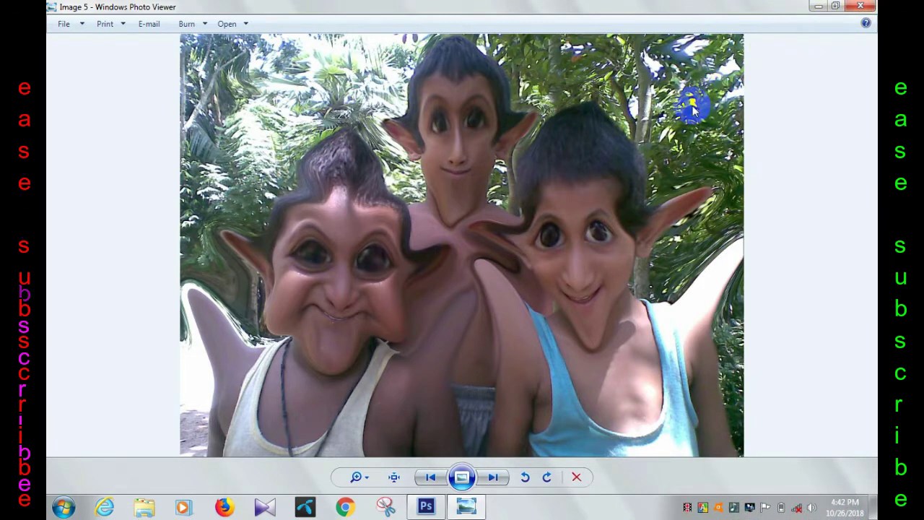